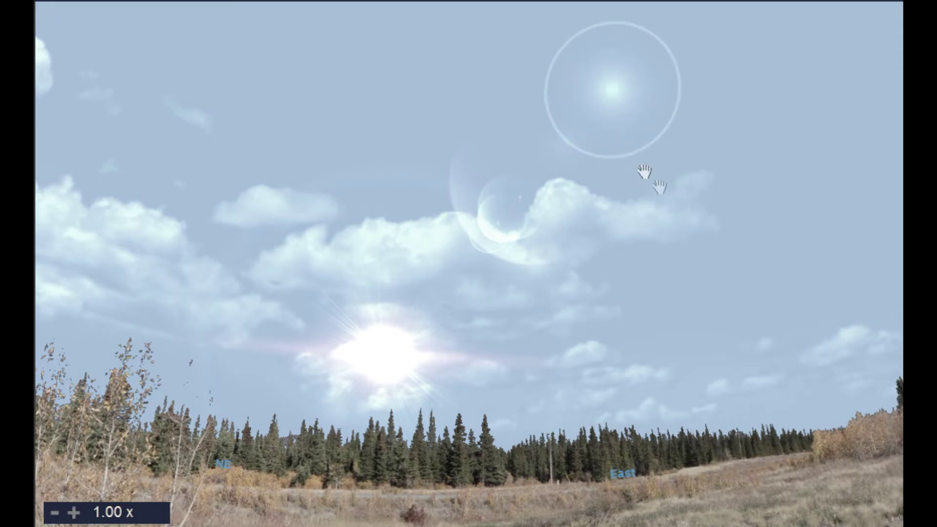
Turn the sky to face East and identify the Sun, then clear its selection.
left_click_drag(709, 335, 482, 340)
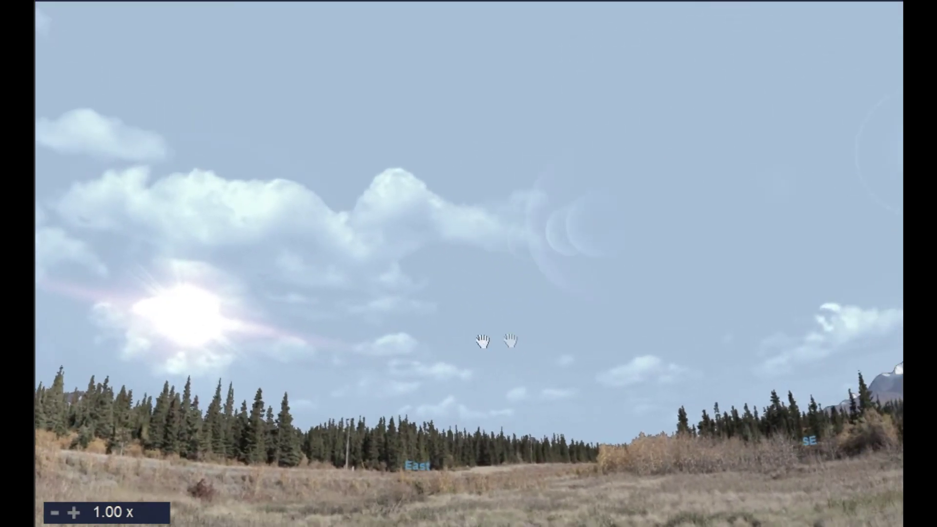
left_click(189, 322)
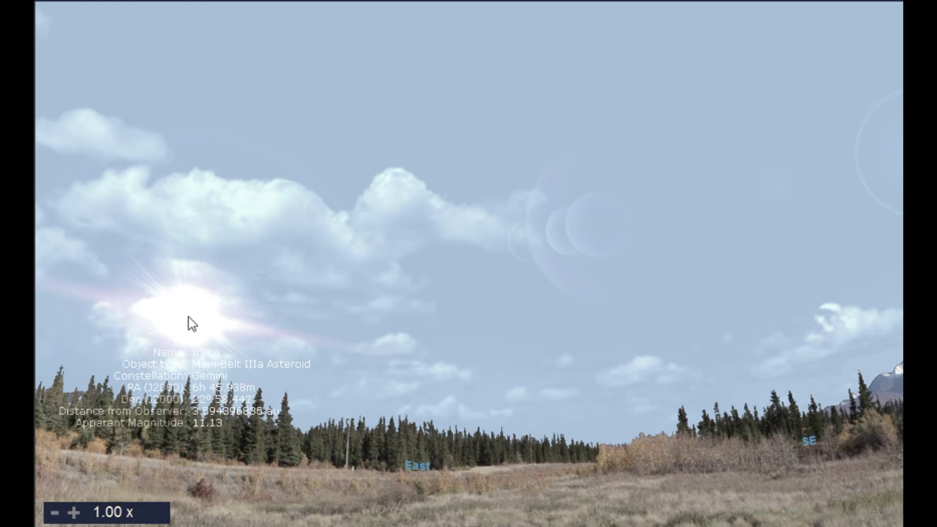
right_click(190, 329)
Identify the two faint asteroids beside the Sun, deselecting each afterwards.
left_click(192, 333)
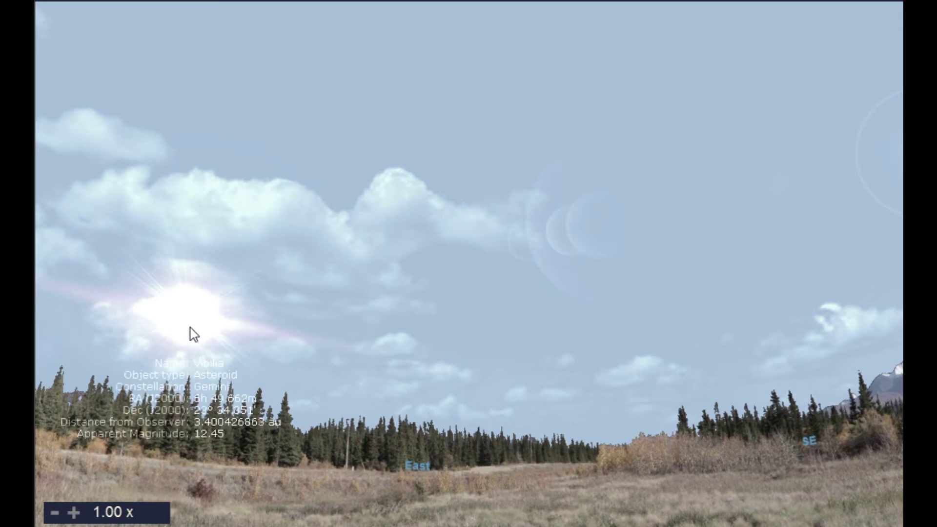
right_click(193, 330)
left_click(195, 324)
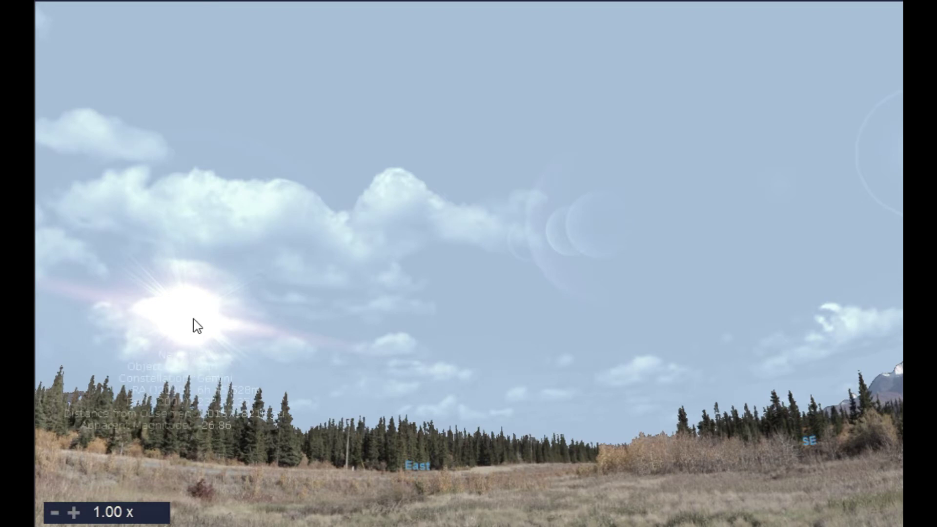
right_click(197, 327)
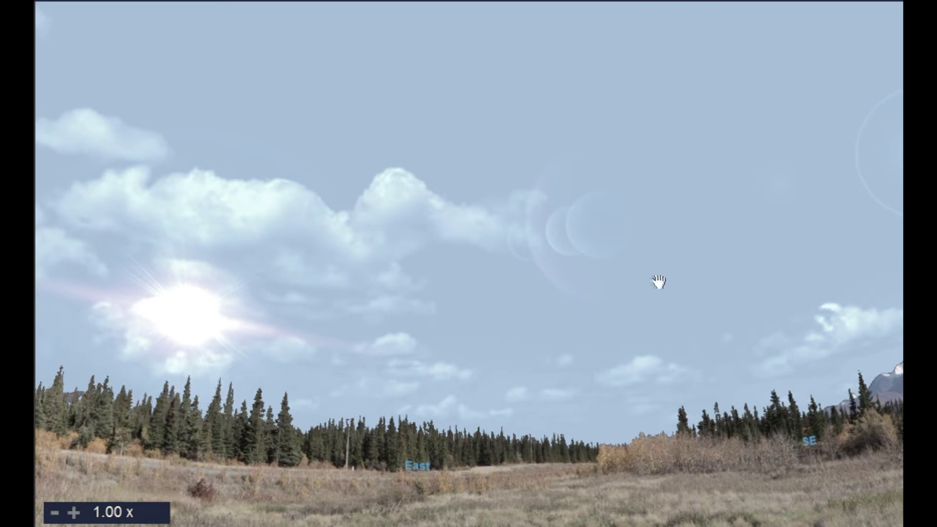
Sweep the view through the south, past the mountains, until West and NW labels show.
left_click_drag(682, 278, 271, 344)
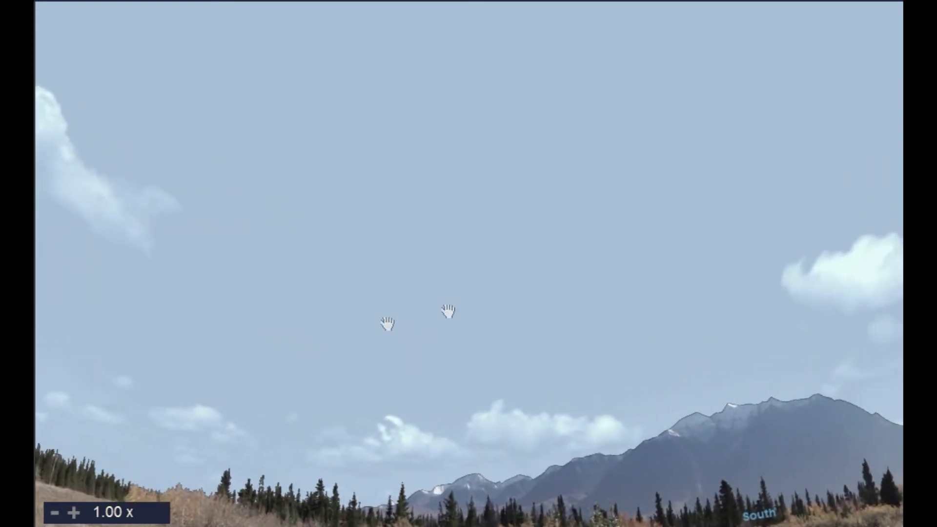
left_click_drag(762, 323, 478, 331)
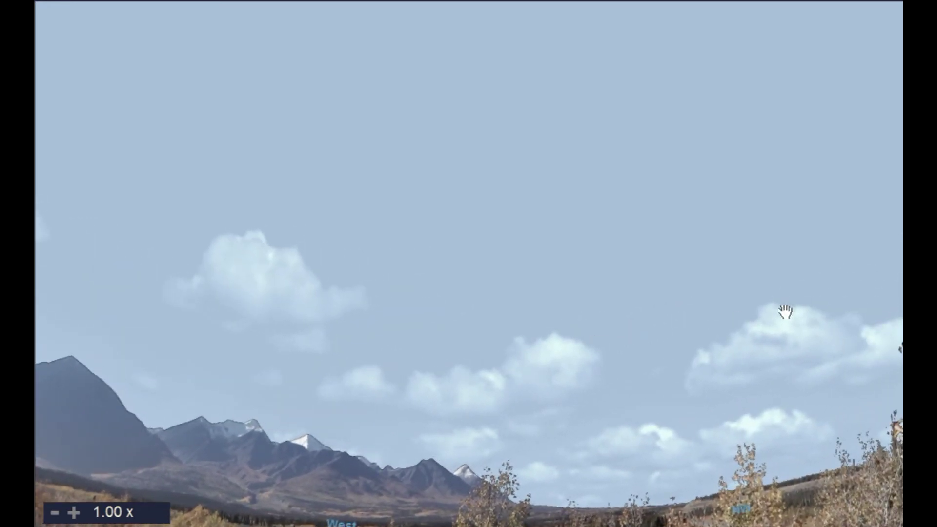
left_click_drag(784, 312, 606, 333)
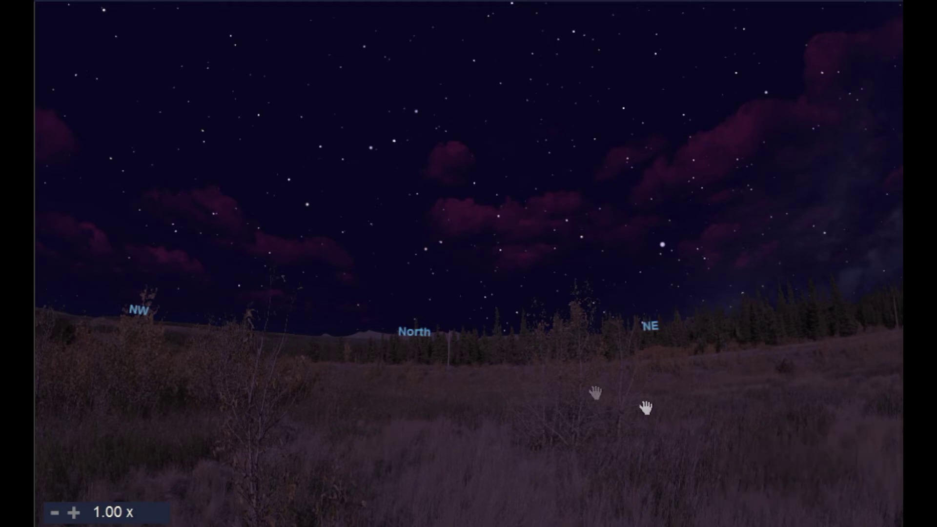
Tilt the view up and turn toward the eastern sky and Milky Way.
mouse_move(604, 352)
left_click_drag(483, 279, 496, 402)
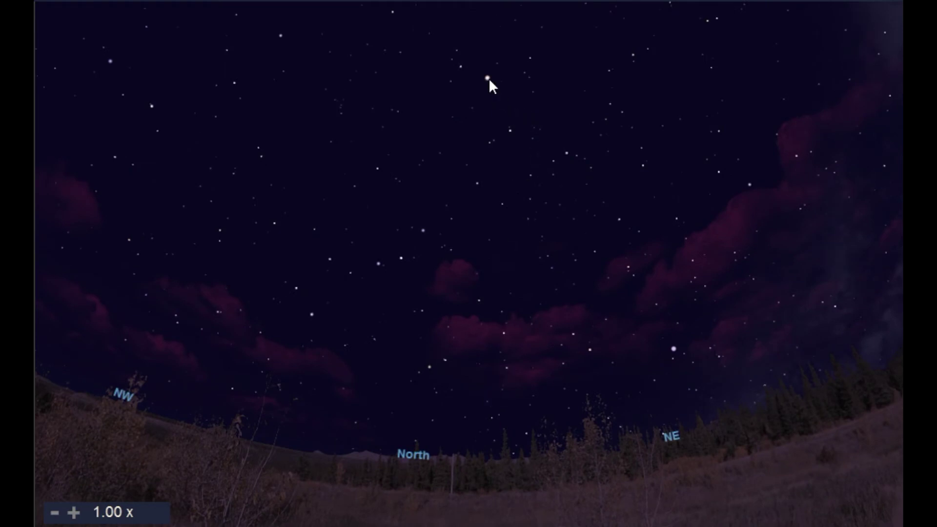
mouse_move(487, 81)
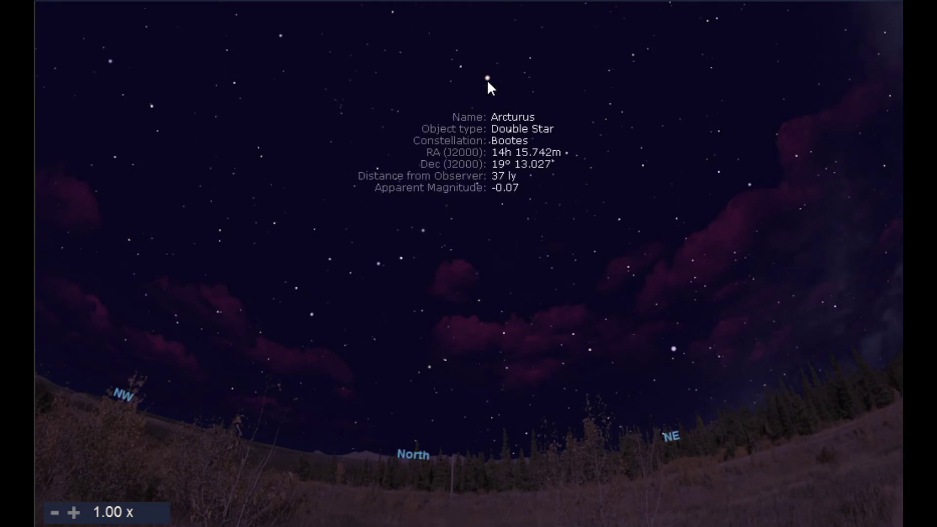
mouse_move(674, 351)
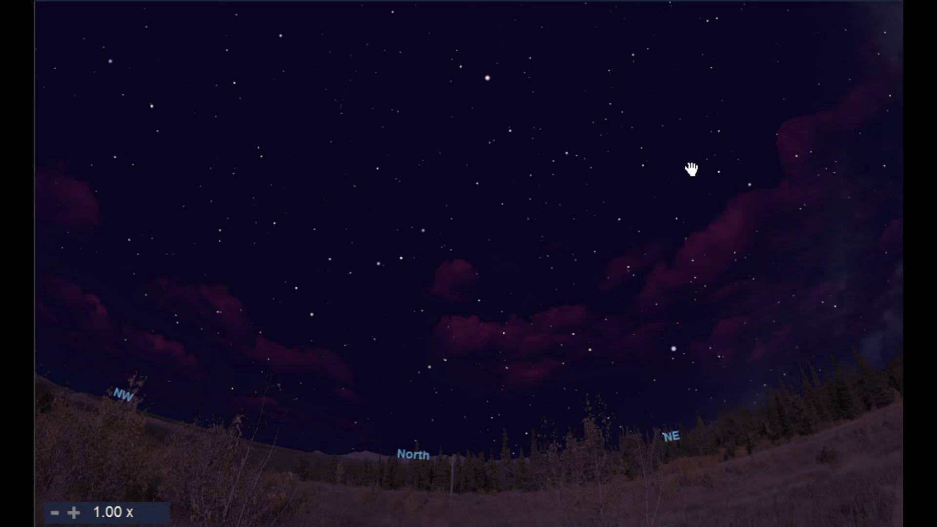
left_click_drag(689, 167, 446, 266)
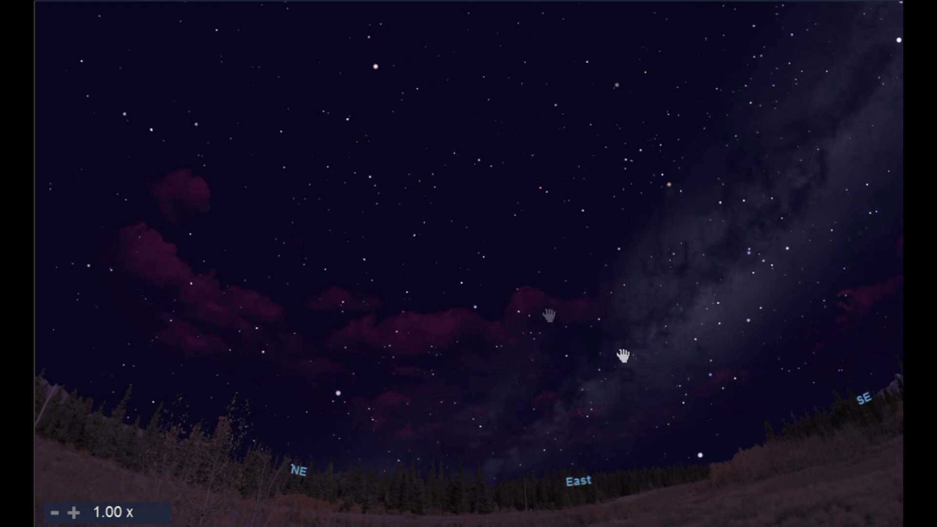
Identify Jupiter low in the east and the bright star Arcturus, clearing each selection.
left_click(702, 463)
left_click(703, 461)
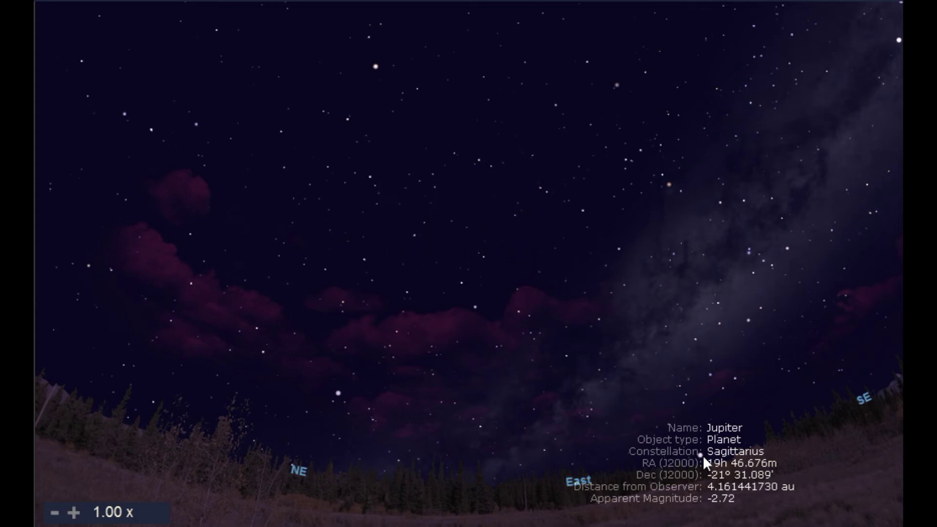
right_click(702, 447)
left_click(376, 67)
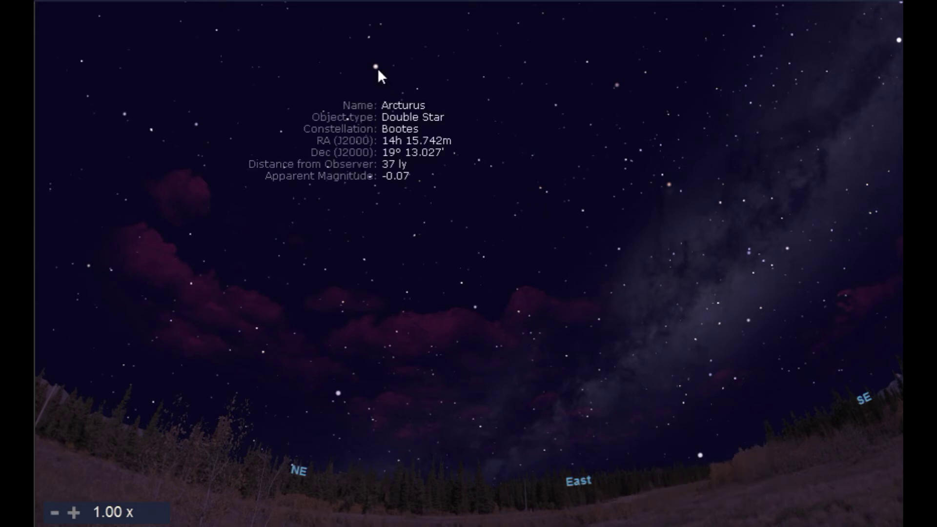
right_click(497, 98)
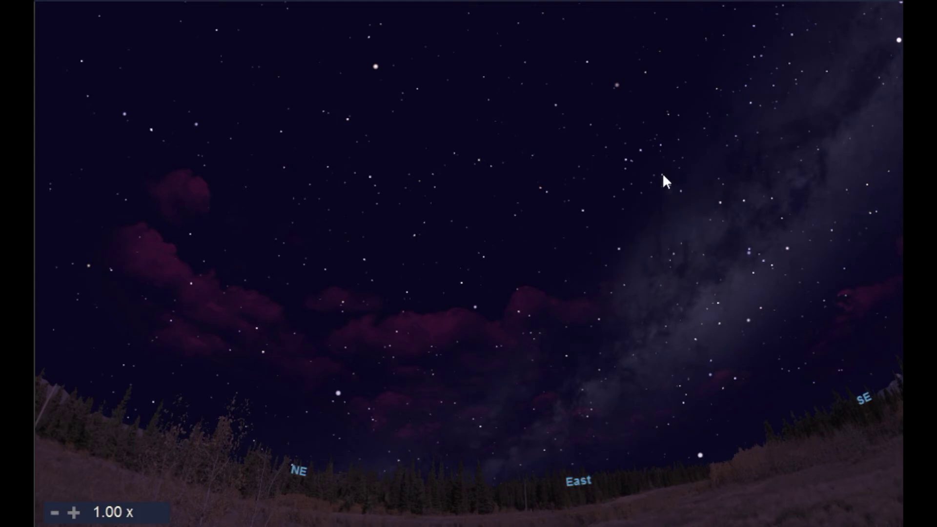
Identify Antares and its neighbouring stars, then turn toward the southeastern horizon.
left_click(667, 186)
right_click(670, 190)
left_click(669, 188)
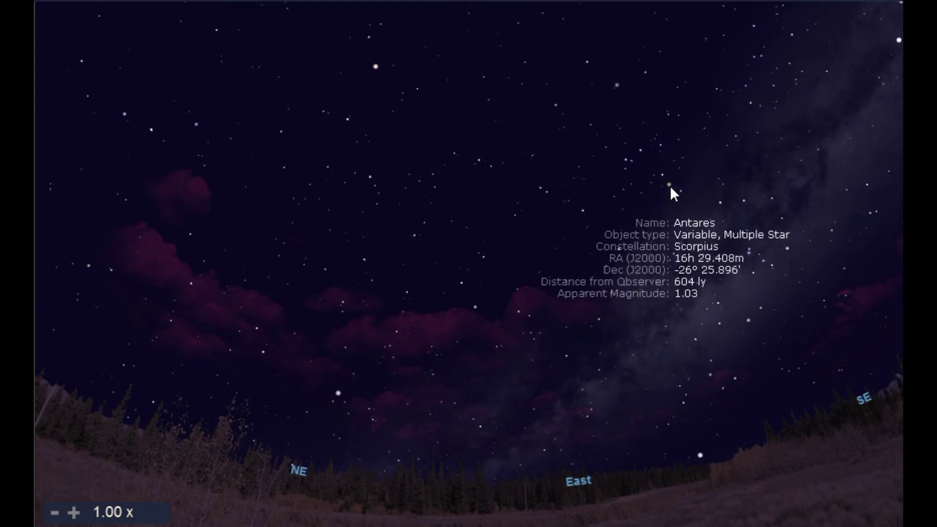
right_click(670, 187)
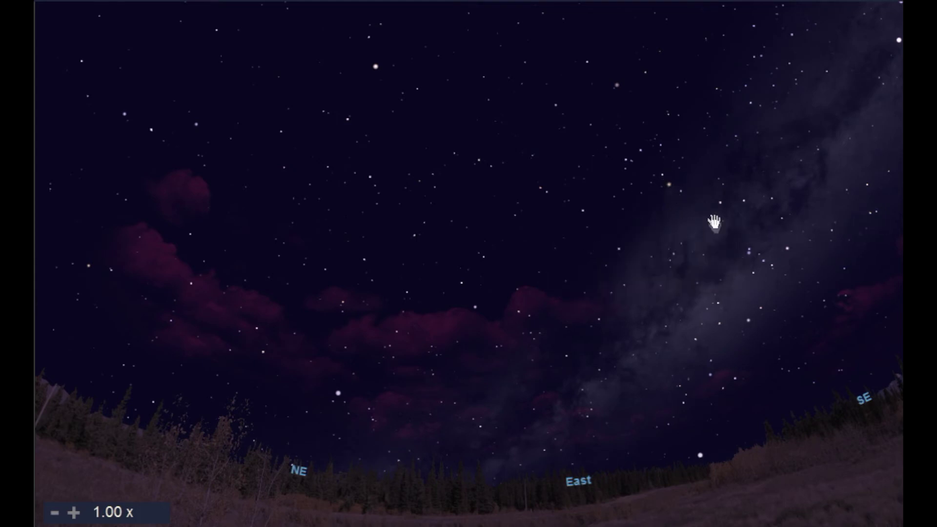
left_click(722, 245)
right_click(722, 247)
left_click_drag(723, 247, 379, 314)
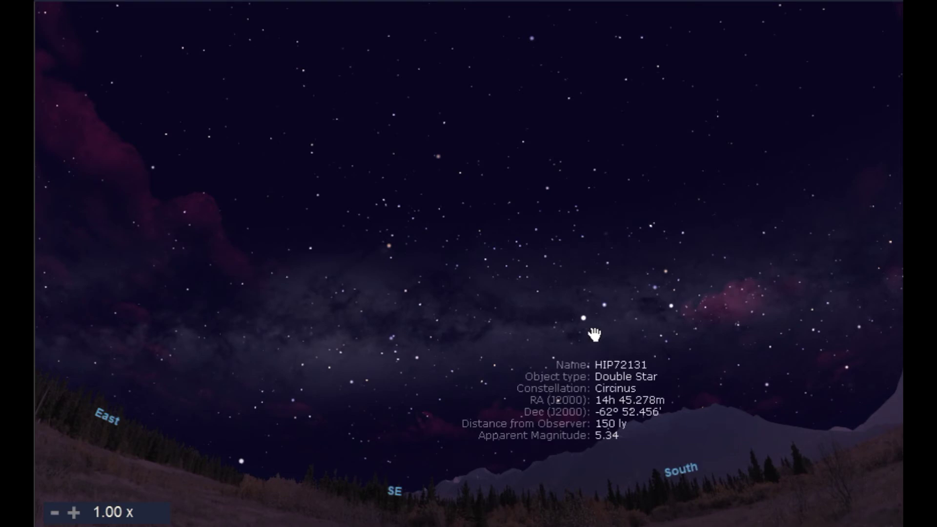
Turn the sky from south toward southwest and deselect the Elenin comet.
mouse_move(586, 321)
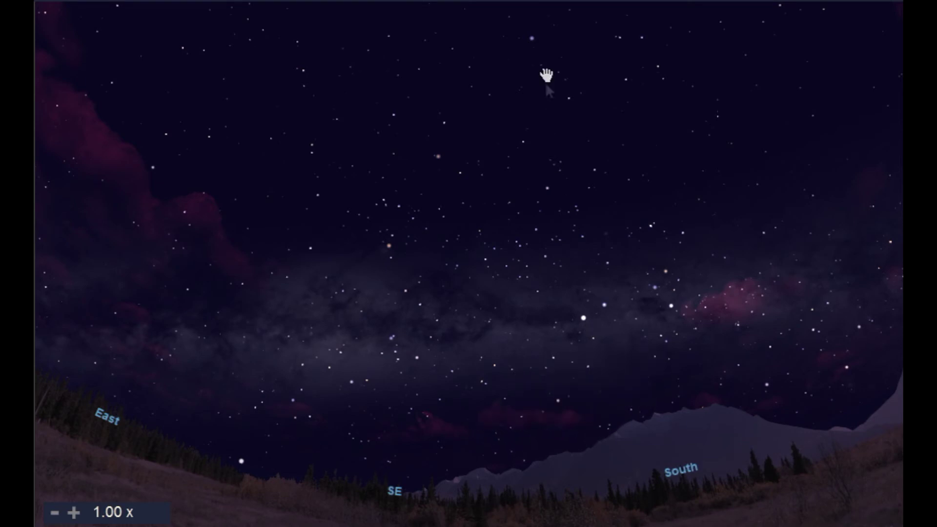
mouse_move(534, 42)
left_click_drag(783, 196, 444, 276)
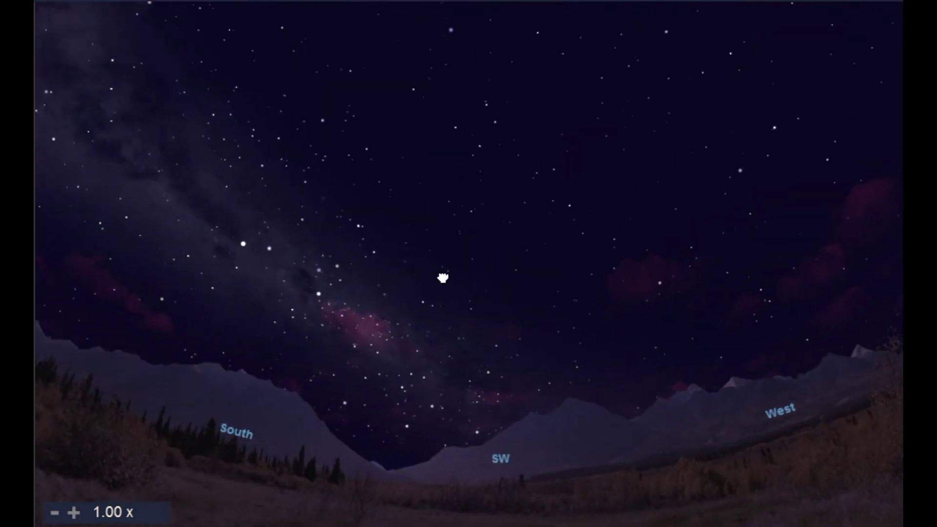
mouse_move(488, 300)
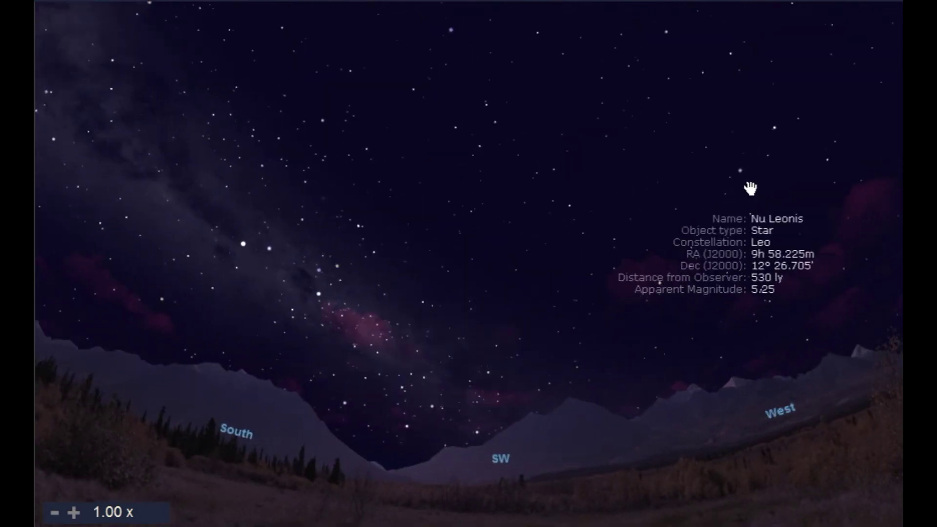
mouse_move(744, 176)
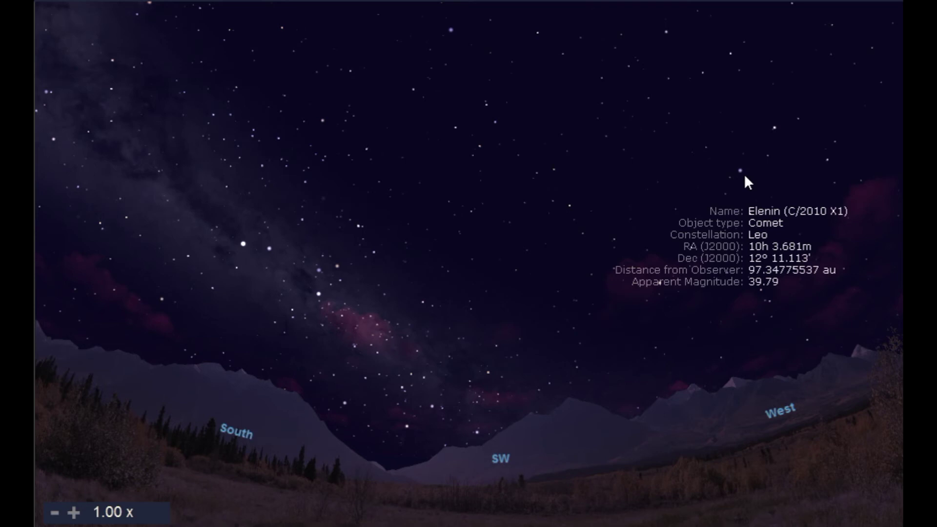
right_click(744, 177)
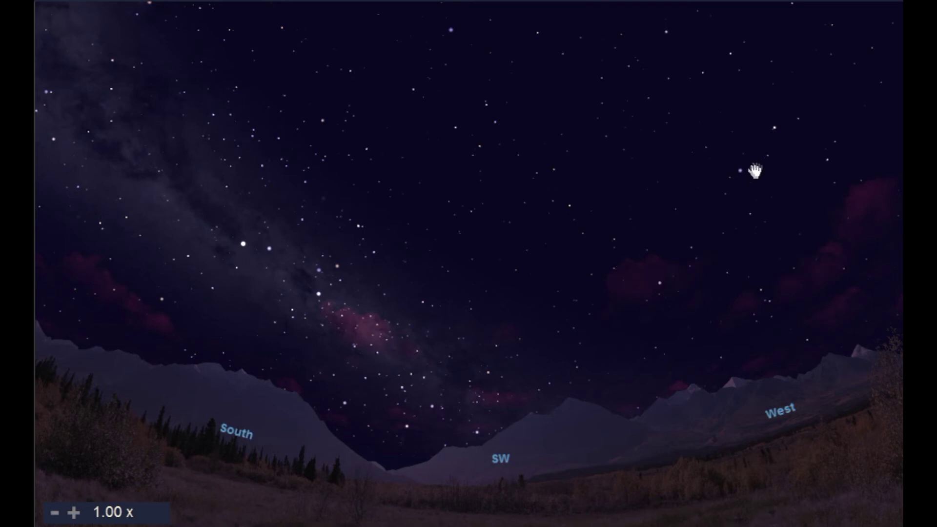
Show details for Regulus, Algieba and the asteroid Adalberta in Leo.
left_click(745, 171)
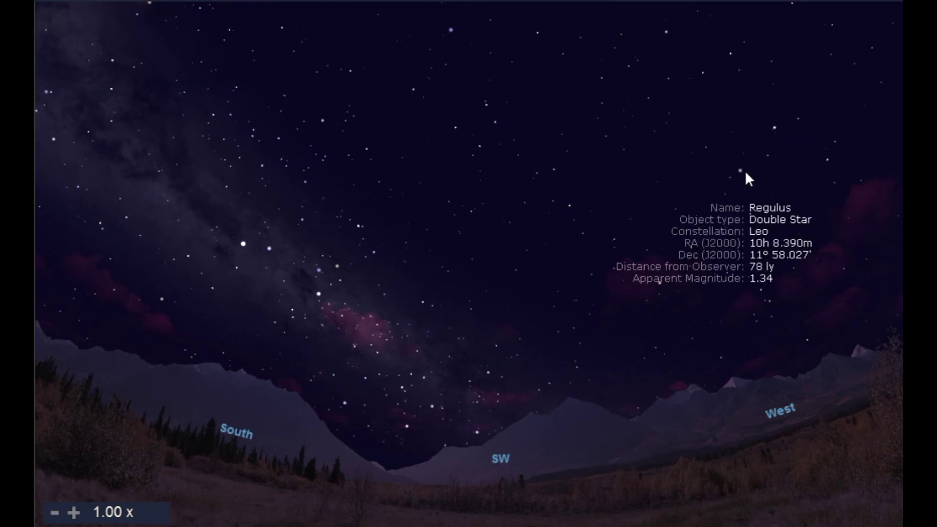
right_click(745, 173)
left_click(775, 128)
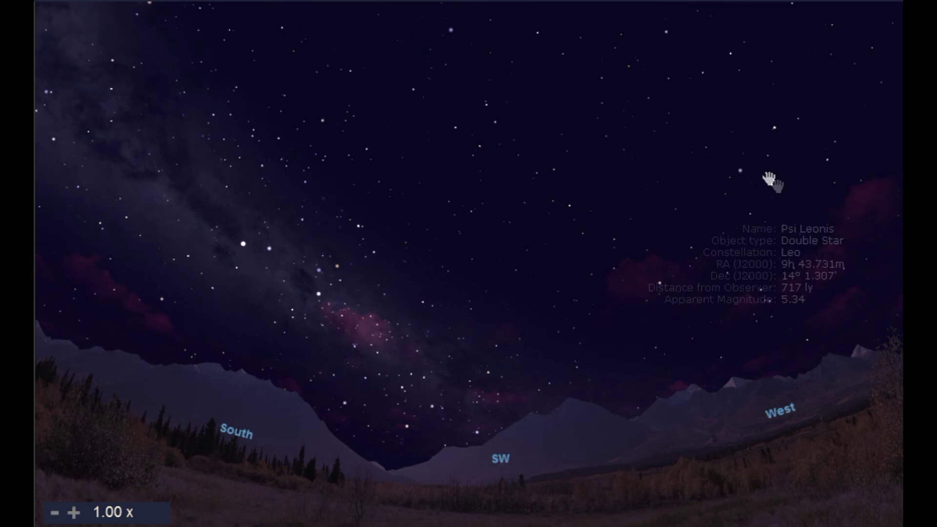
left_click(733, 154)
Pan toward northwest and north, reading Big Dipper star info like Phecda, Alioth and Mizar.
left_click_drag(733, 154, 643, 257)
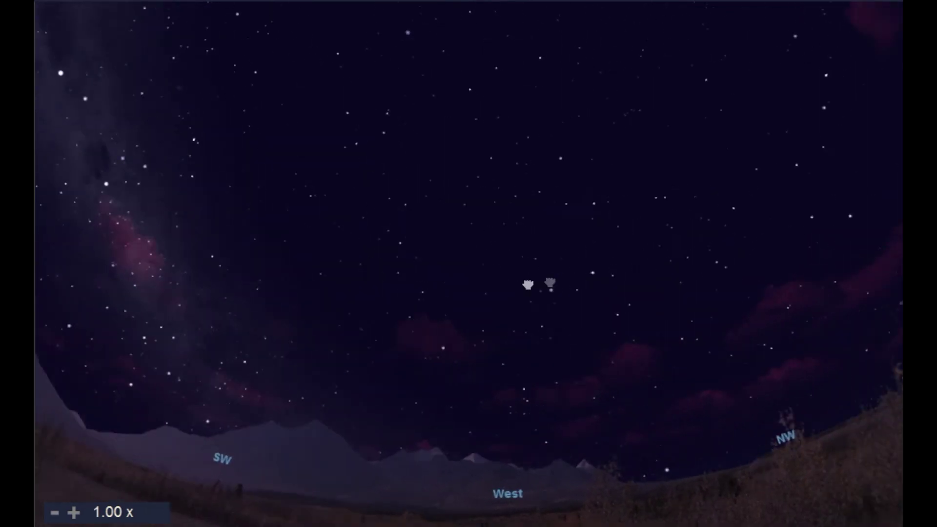
left_click_drag(527, 285, 370, 278)
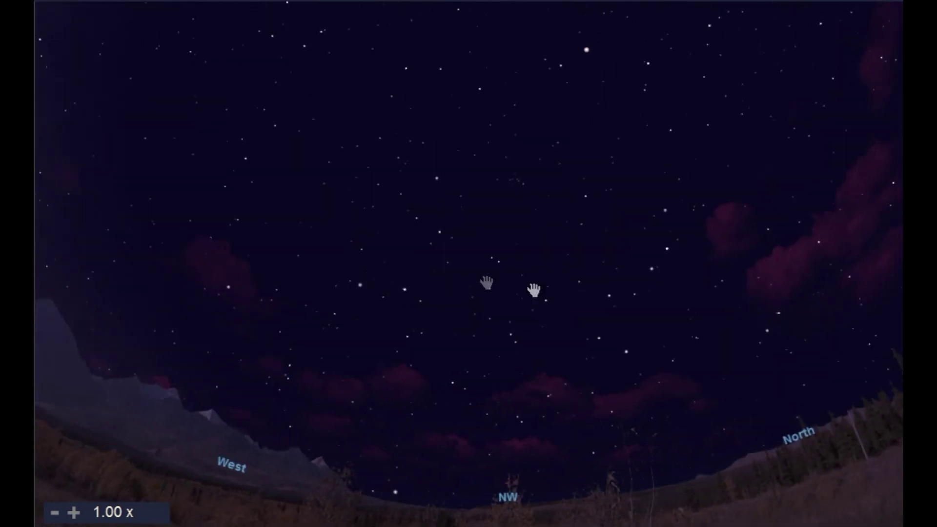
mouse_move(609, 300)
mouse_move(654, 273)
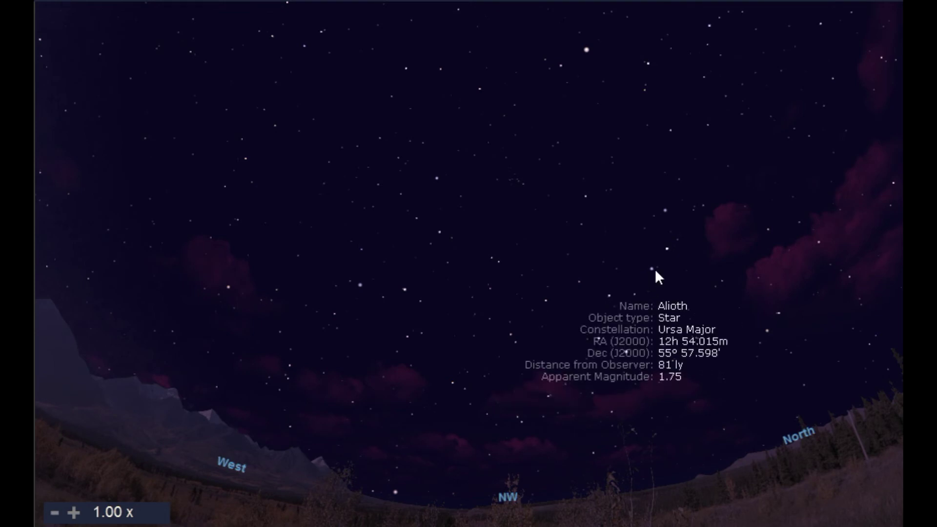
mouse_move(670, 248)
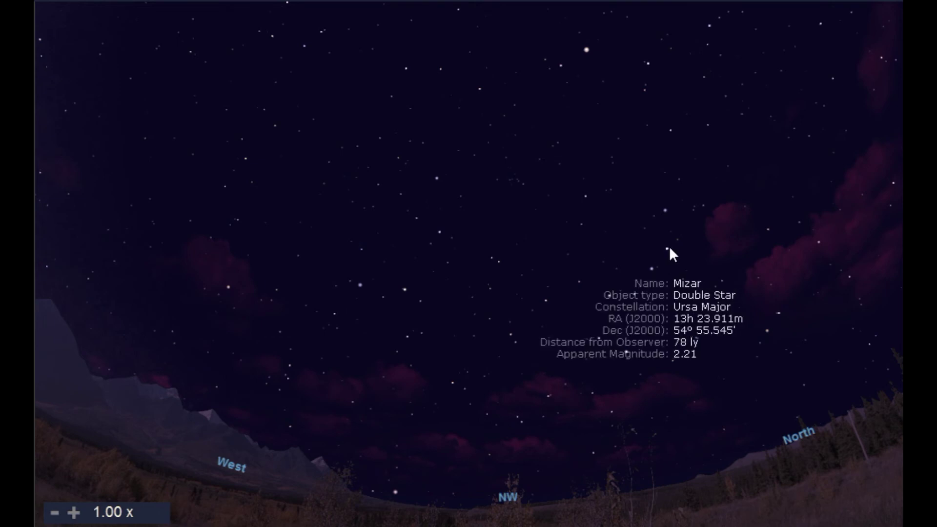
mouse_move(589, 51)
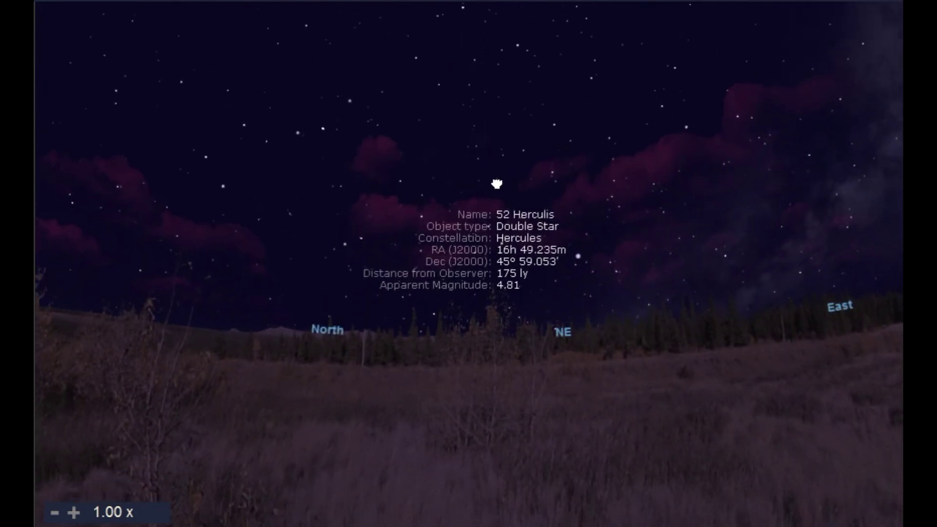
right_click(495, 182)
Check HIP85930 and Tania Australis while swinging overhead, then settle on the northwest horizon.
left_click(667, 140)
right_click(667, 140)
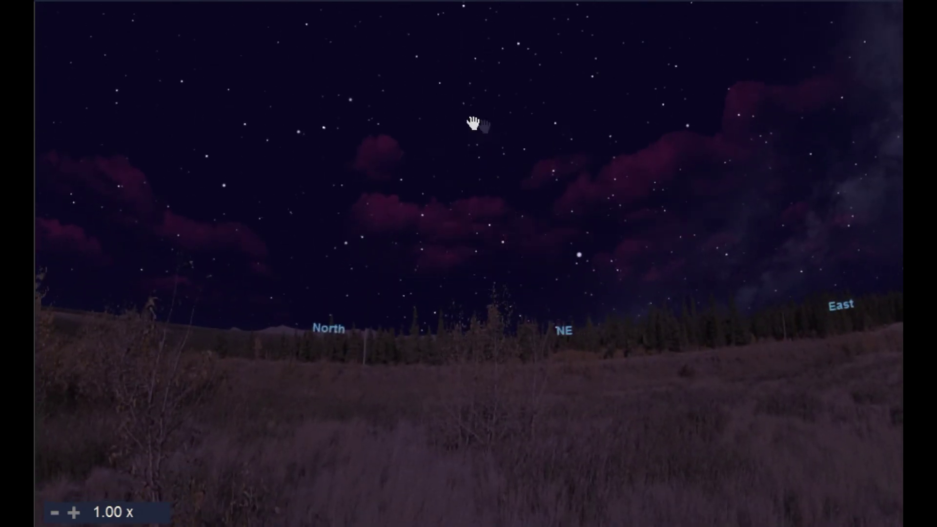
left_click_drag(477, 125, 441, 278)
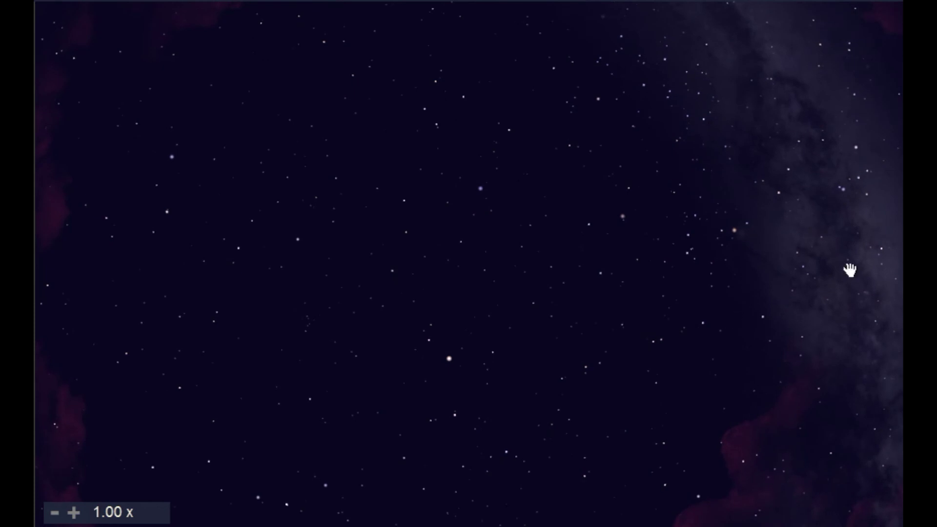
left_click_drag(851, 268, 403, 459)
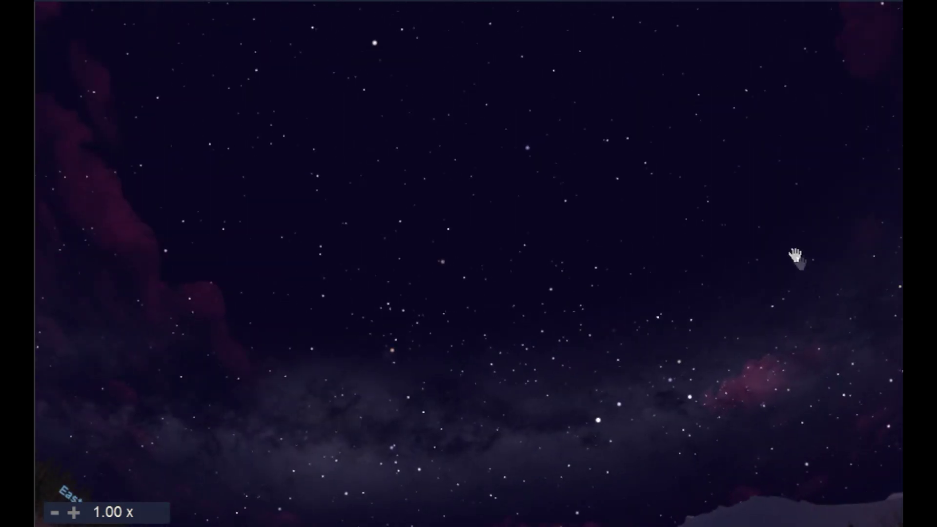
left_click_drag(797, 255, 398, 373)
left_click(836, 184)
left_click_drag(836, 185, 422, 312)
right_click(422, 313)
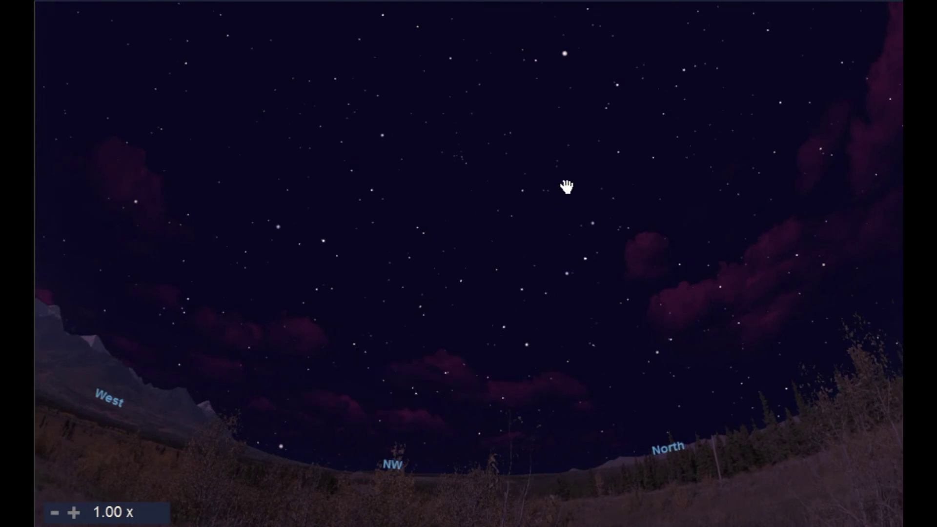
left_click_drag(487, 236, 485, 63)
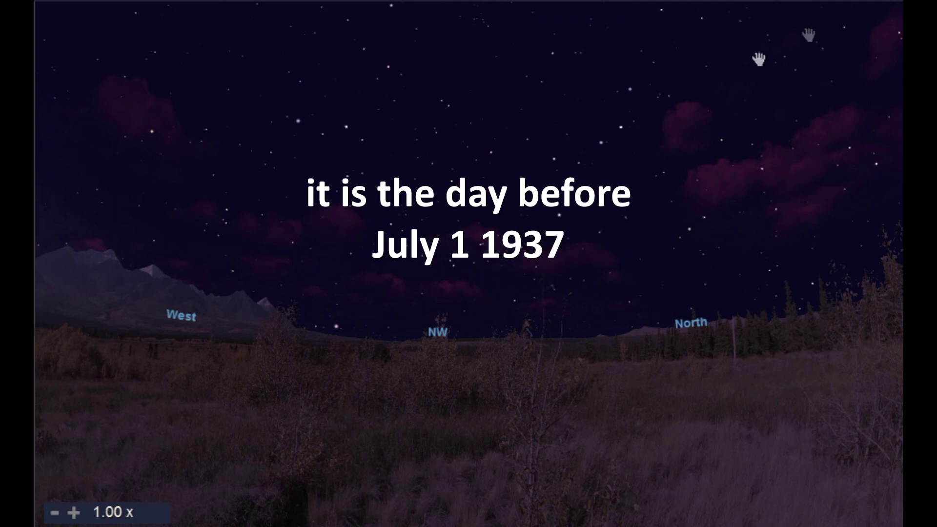
Show the Windows charms bar from the top-right screen corner.
mouse_move(902, 2)
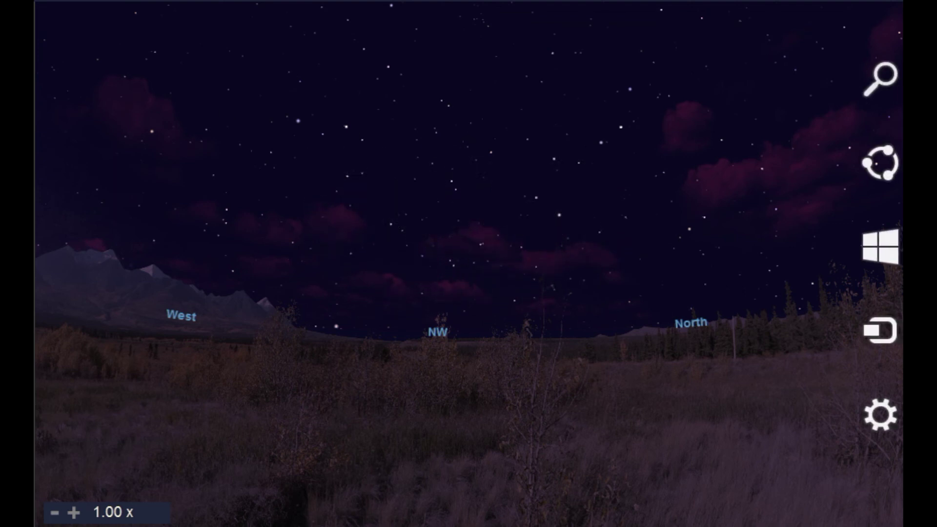